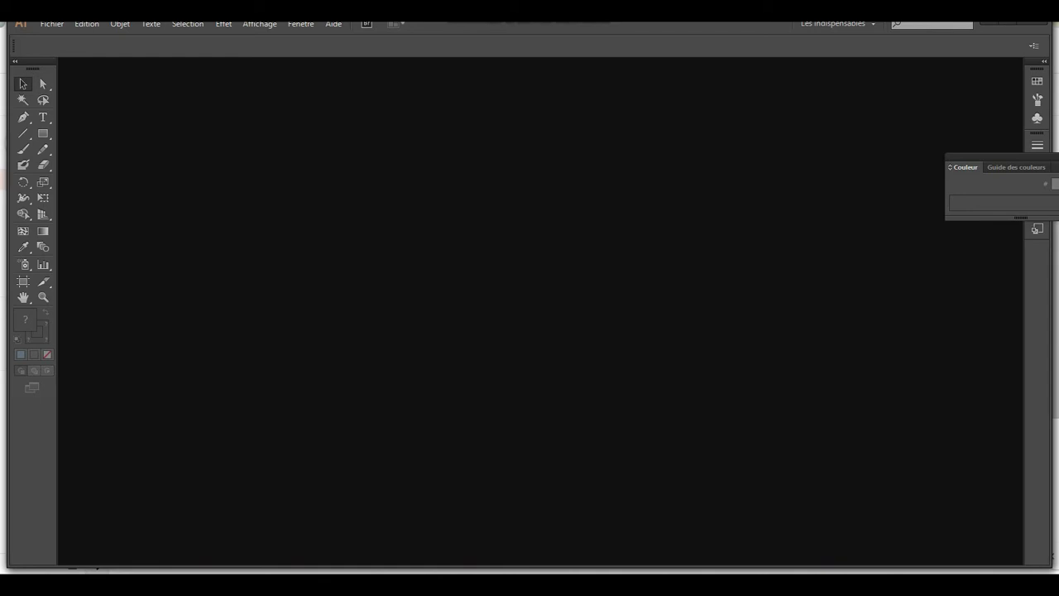
# Step: Start a new document and review the available document profiles, keeping the Web profile
pyautogui.hotkey('alt', 'f')
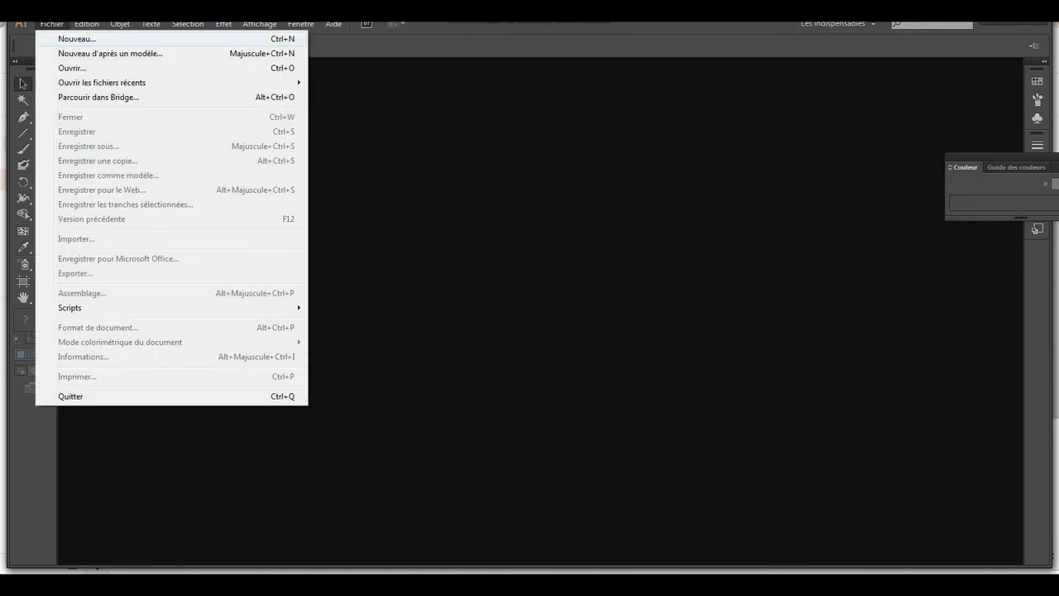
pyautogui.press('Escape')
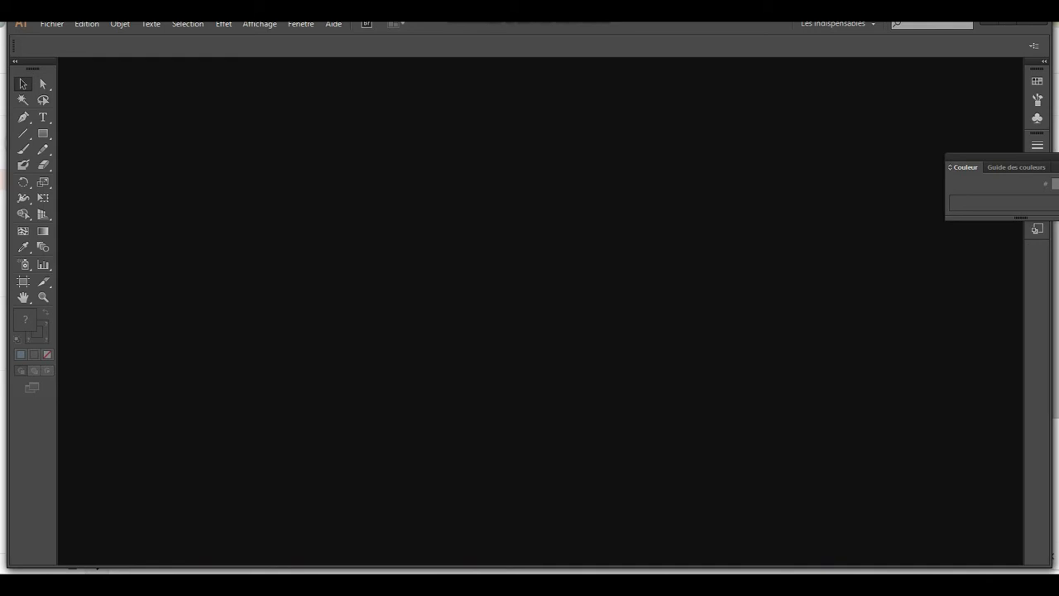
pyautogui.hotkey('ctrl', 'n')
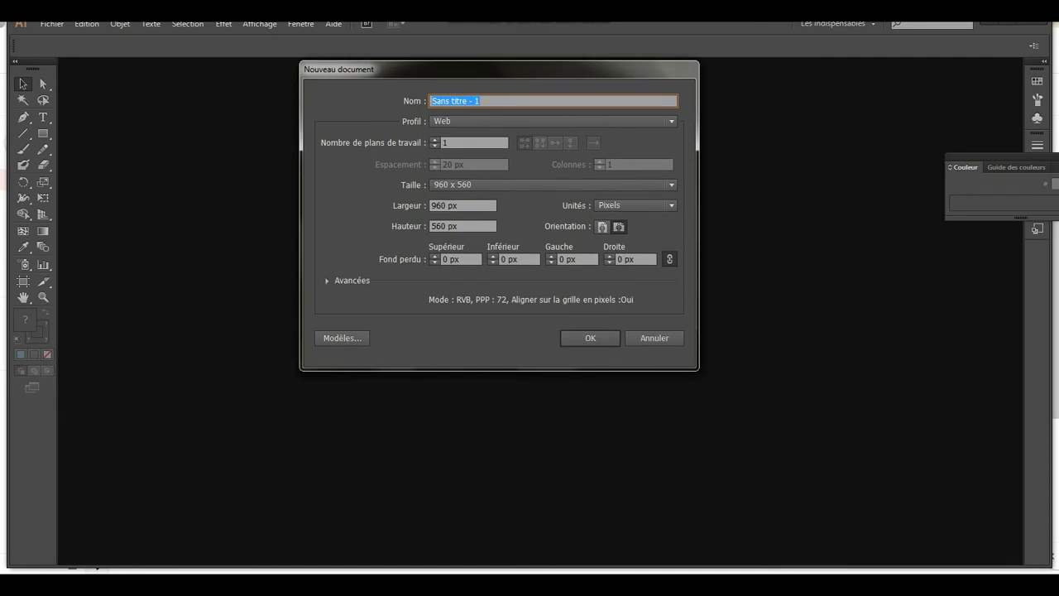
pyautogui.click(479, 100)
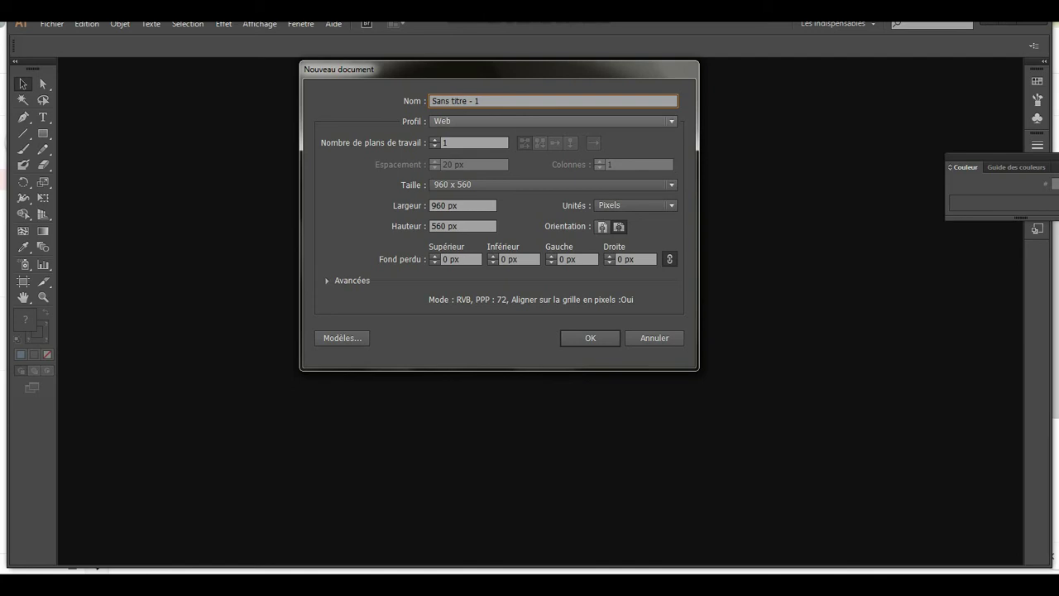
pyautogui.click(463, 122)
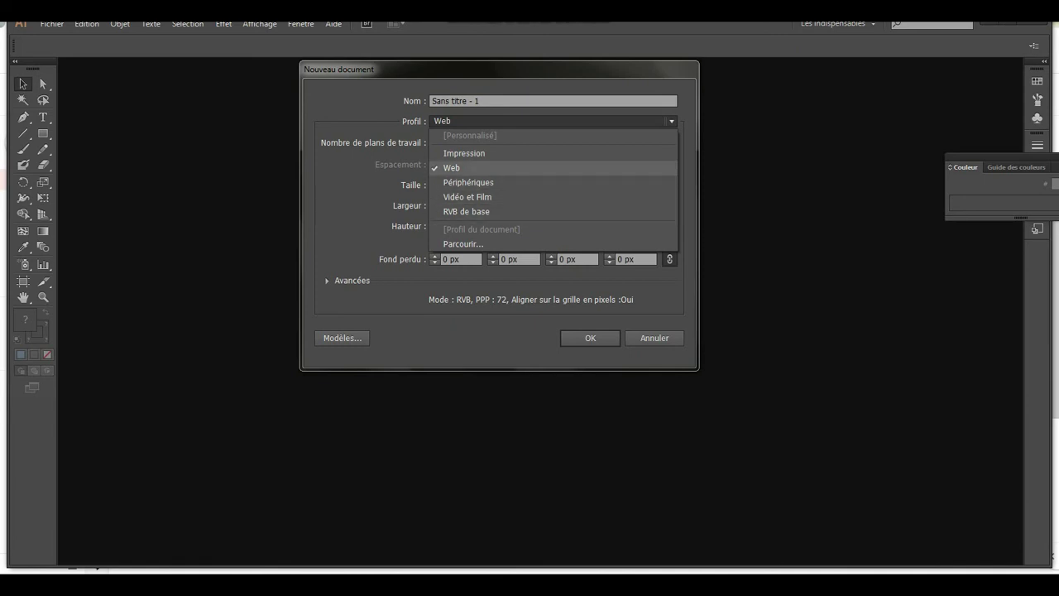
pyautogui.press('Escape')
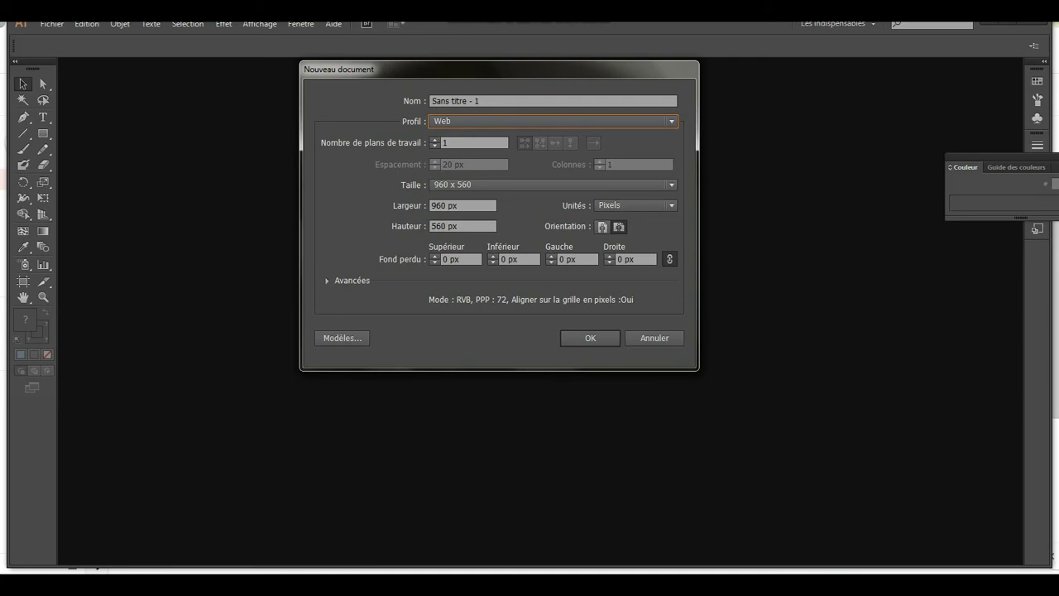
# Step: Set the new Web document to three artboards arranged in a grid by row, with size 960 x 560
pyautogui.press('Tab')
pyautogui.write('2')
pyautogui.press('Up')
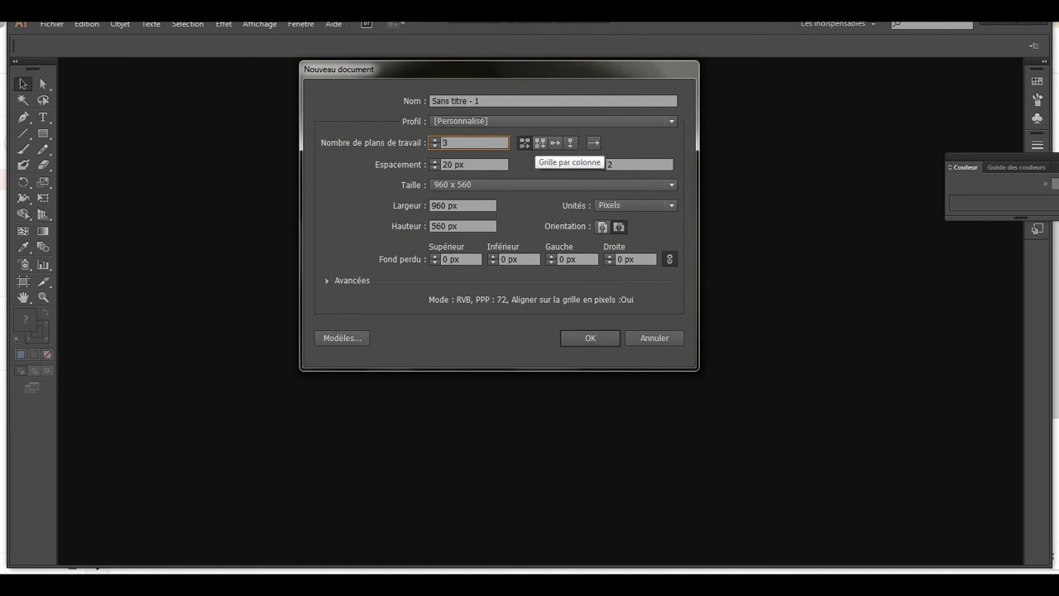
pyautogui.press('Tab')
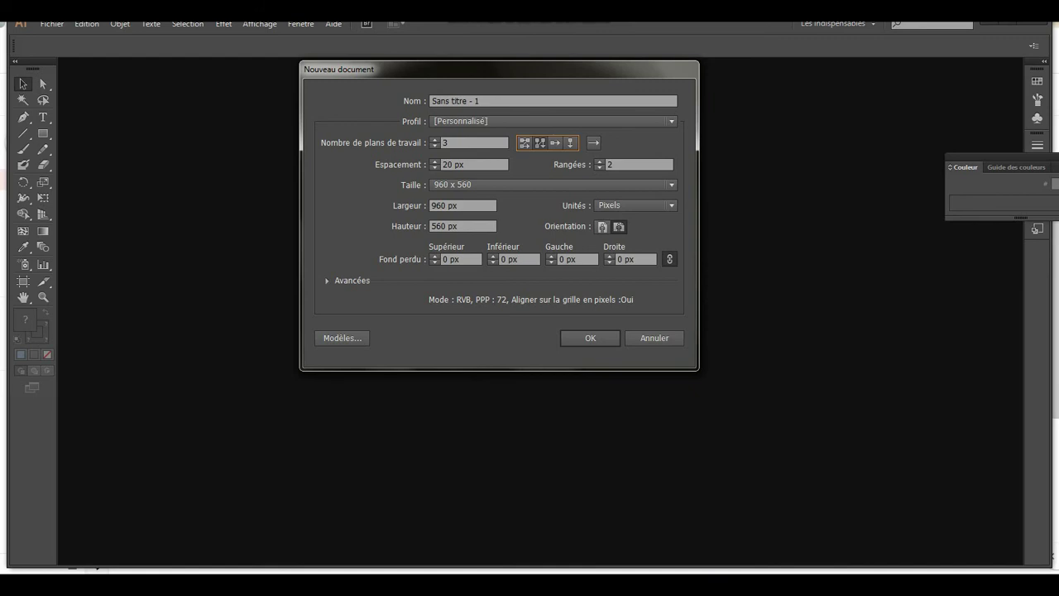
pyautogui.press('Right')
pyautogui.press('Left')
pyautogui.press('Right')
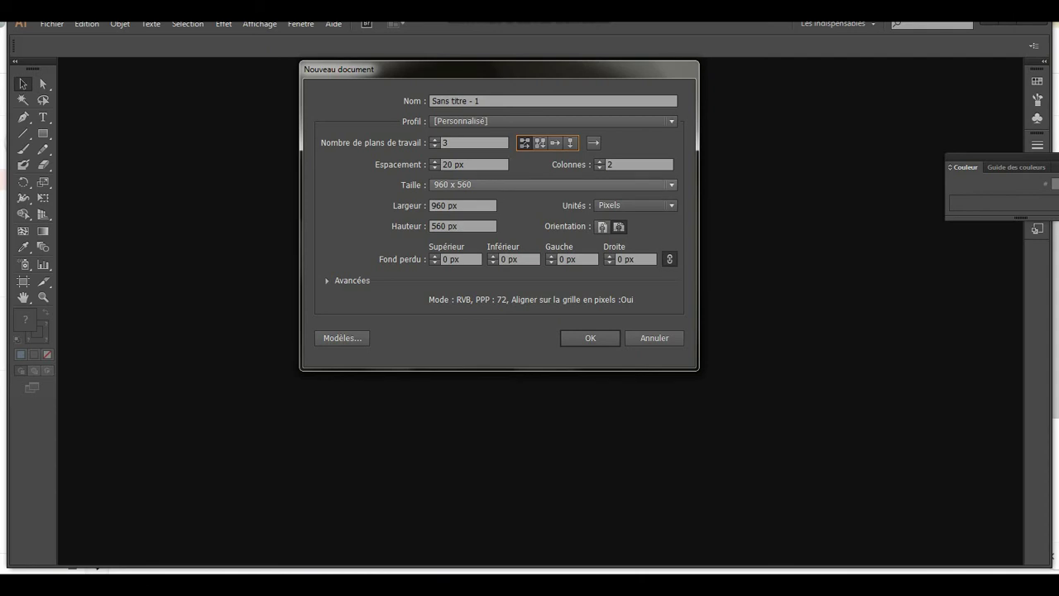
pyautogui.click(553, 184)
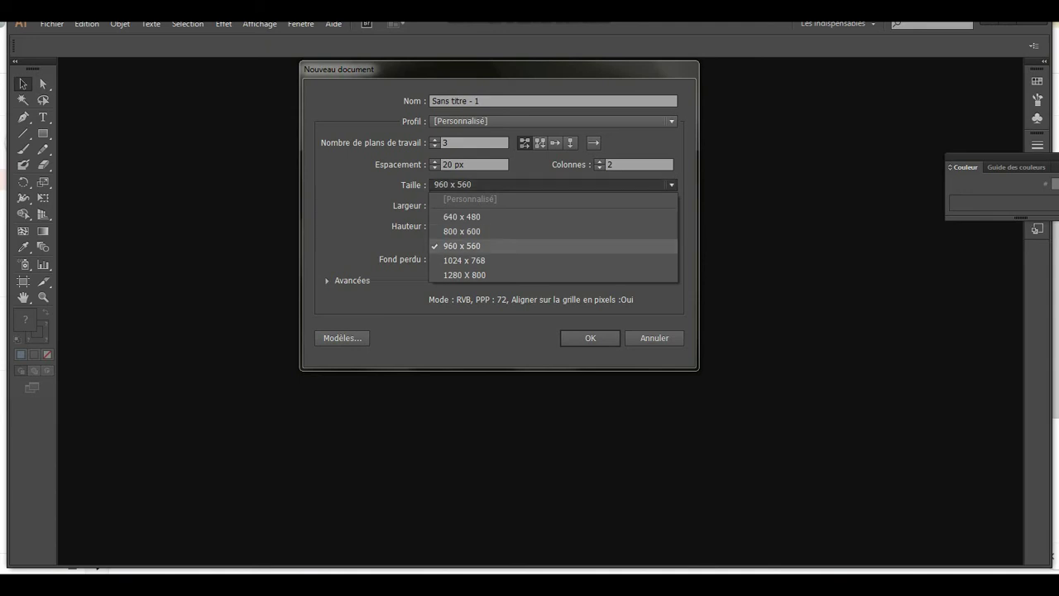
pyautogui.click(462, 245)
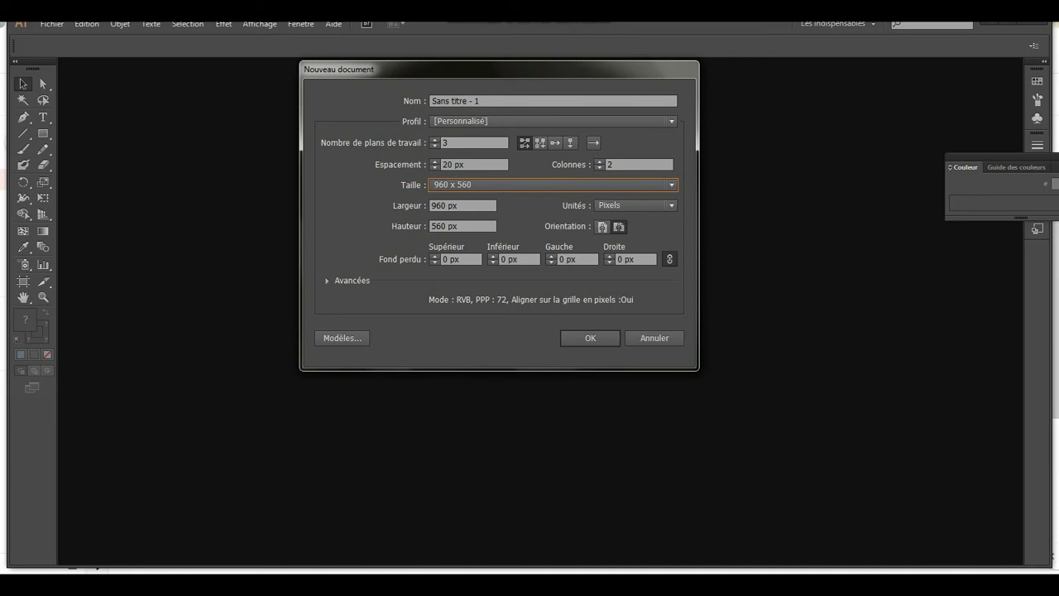
# Step: Switch the new document to the Impression profile and set the number of artboards to 3
pyautogui.click(553, 121)
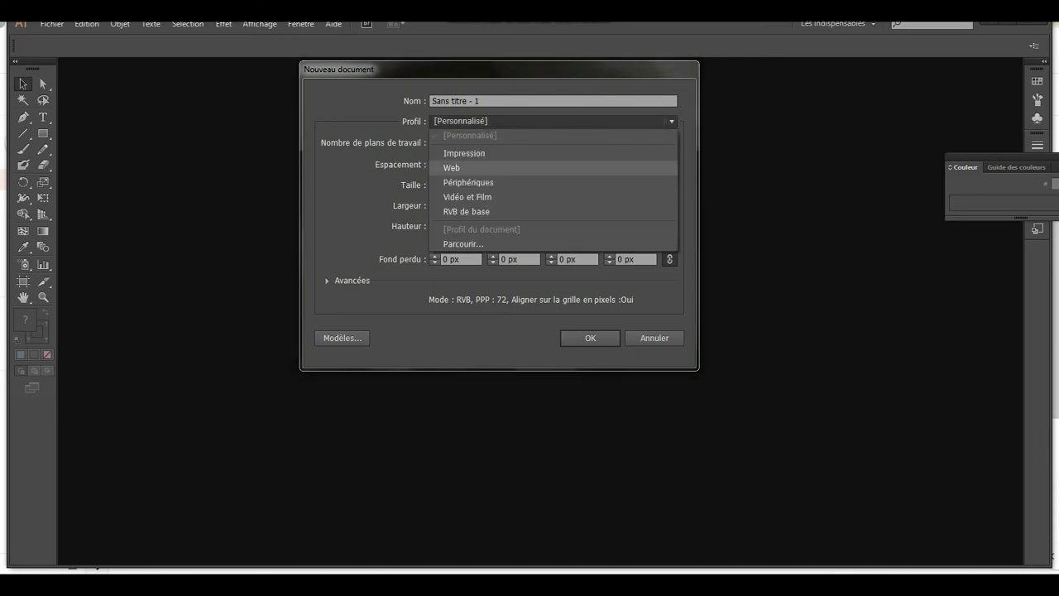
pyautogui.click(465, 154)
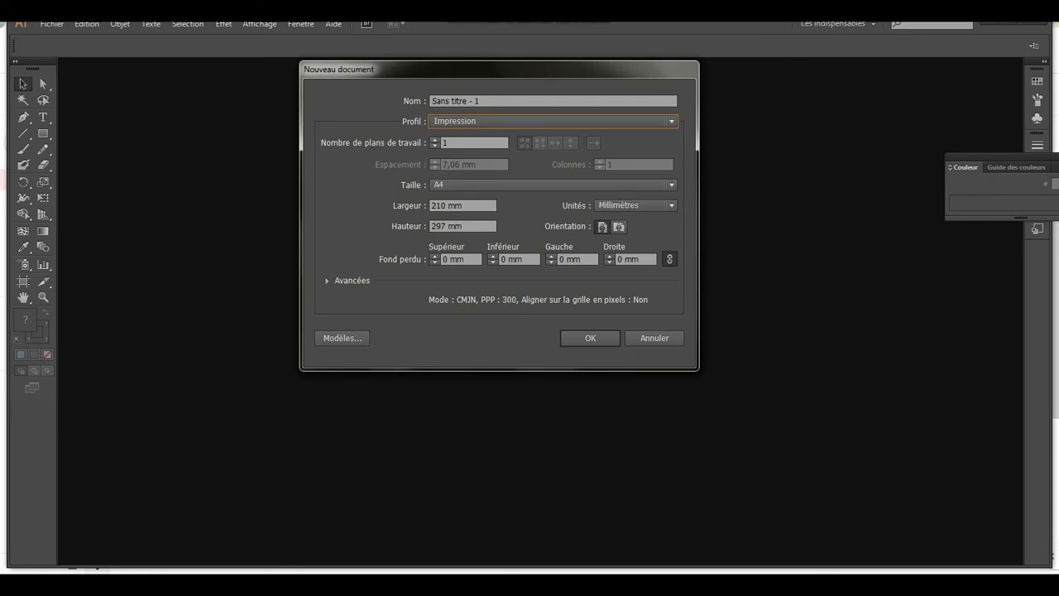
pyautogui.press('Tab')
pyautogui.write('2')
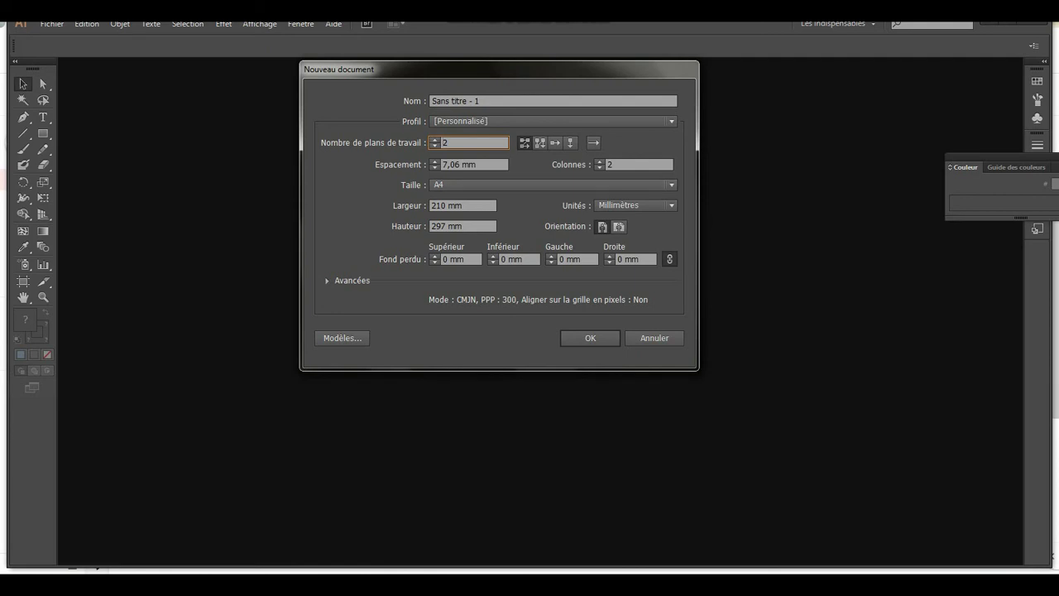
pyautogui.press('Up')
# Step: Set the bleed to 5 mm on all four sides and create the document
pyautogui.click(434, 256)
pyautogui.click(435, 256)
pyautogui.click(435, 256)
pyautogui.click(434, 256)
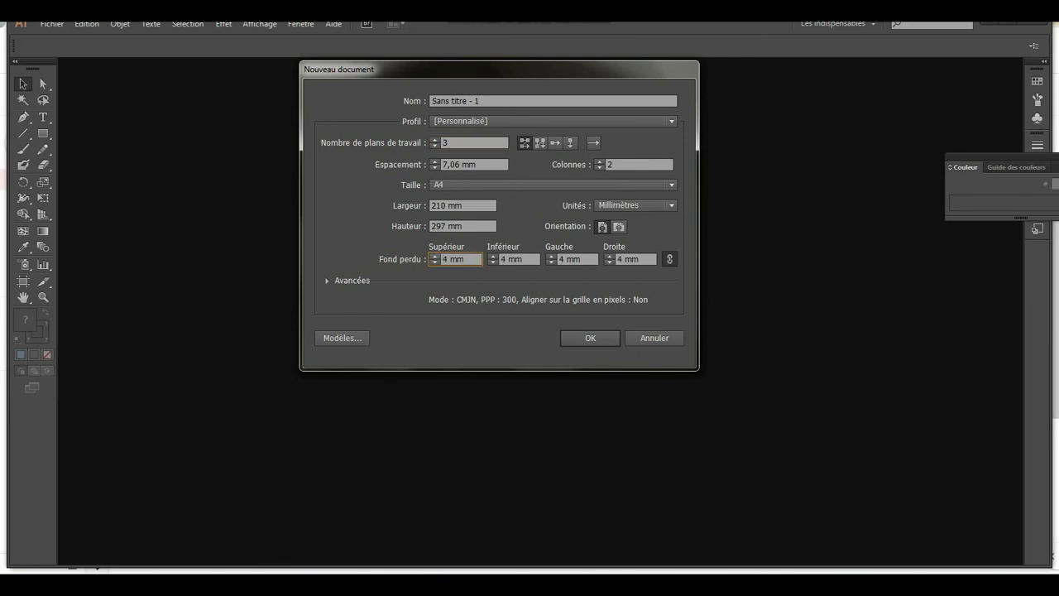
pyautogui.click(434, 256)
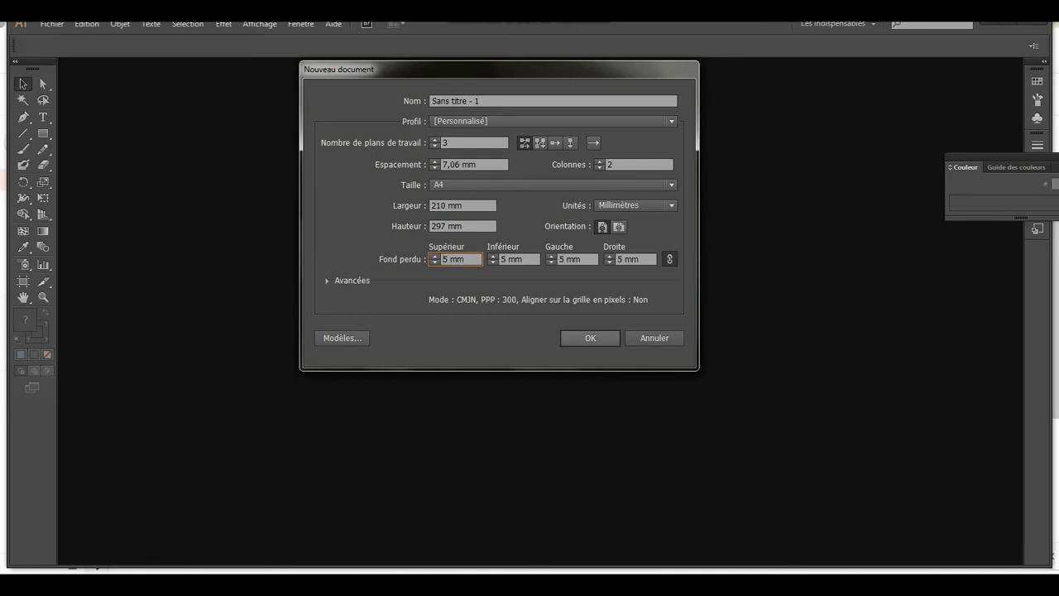
pyautogui.press('Return')
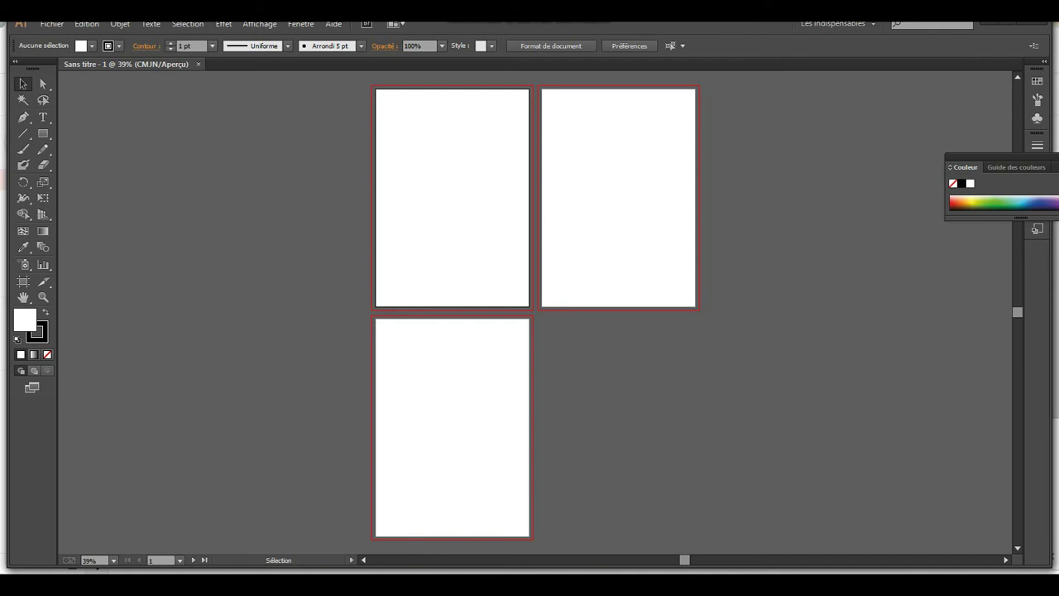
# Step: Inspect the artboards in artboard editing mode, return to the Selection tool and view the document at 50% and 100%
pyautogui.click(23, 281)
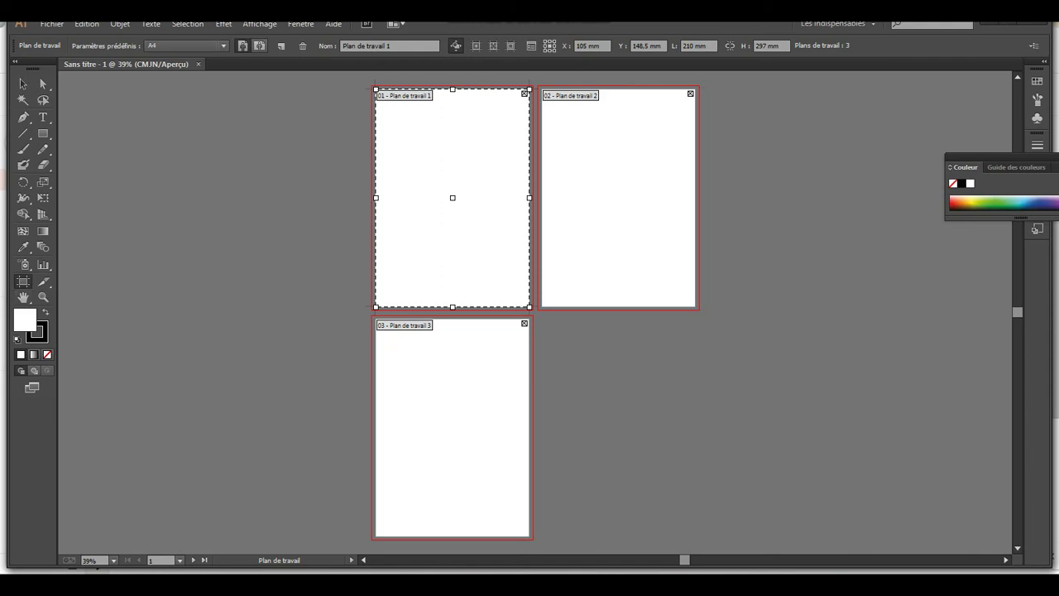
pyautogui.click(22, 84)
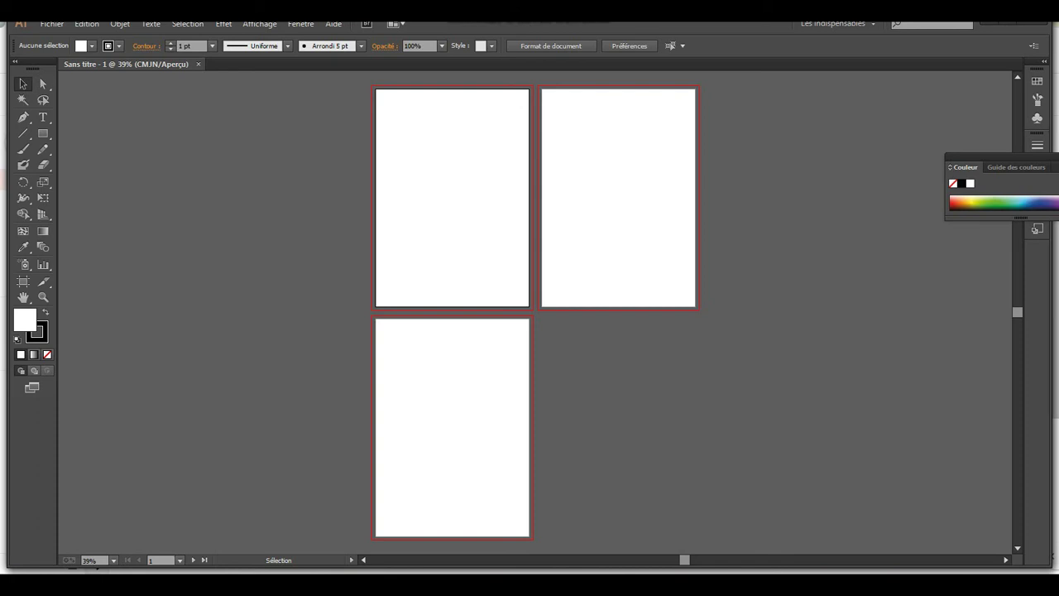
pyautogui.click(113, 560)
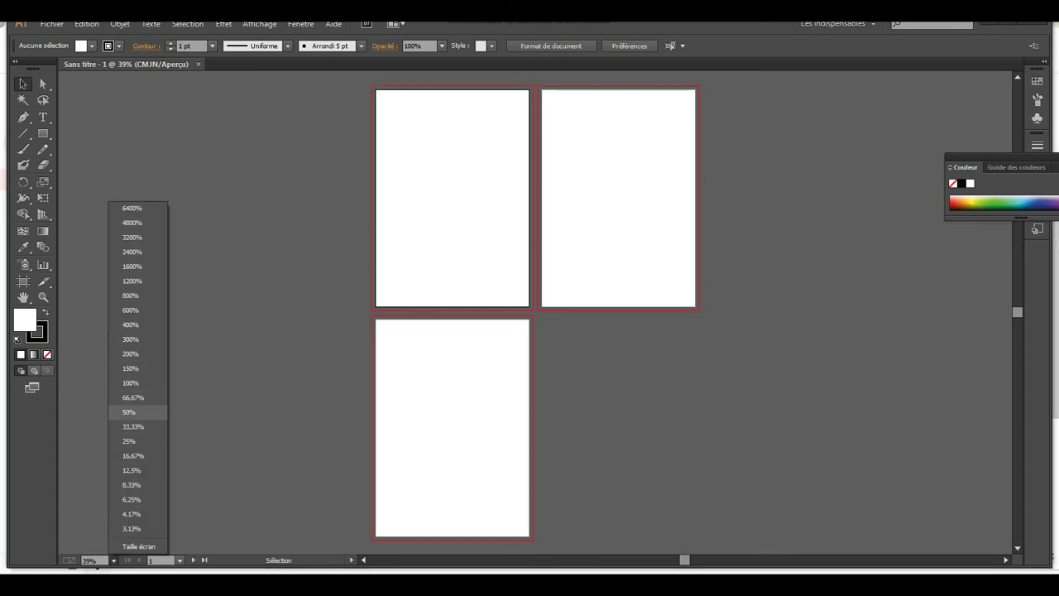
pyautogui.click(129, 412)
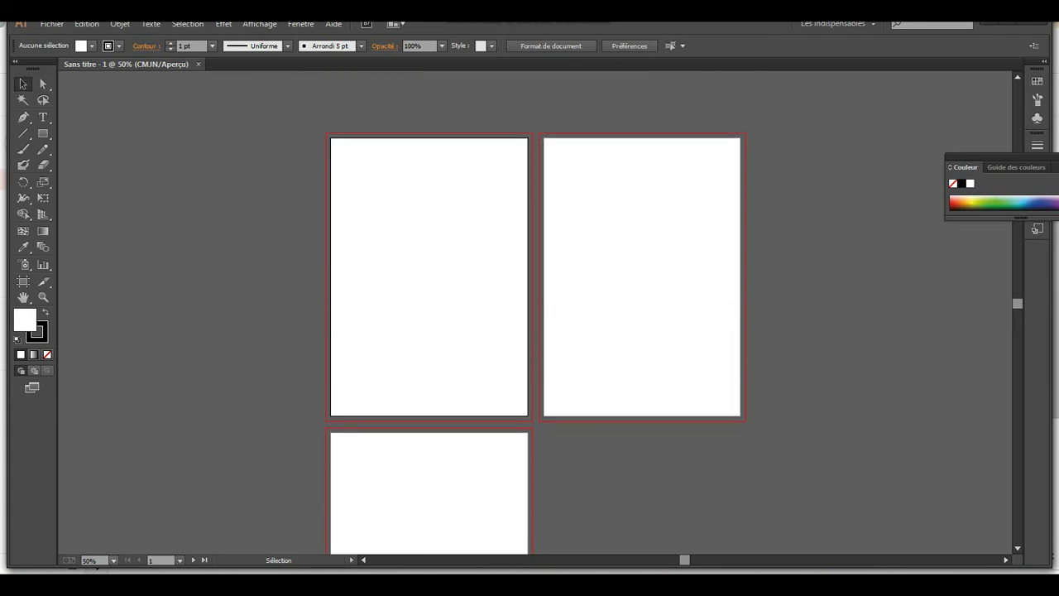
pyautogui.click(114, 560)
pyautogui.click(130, 383)
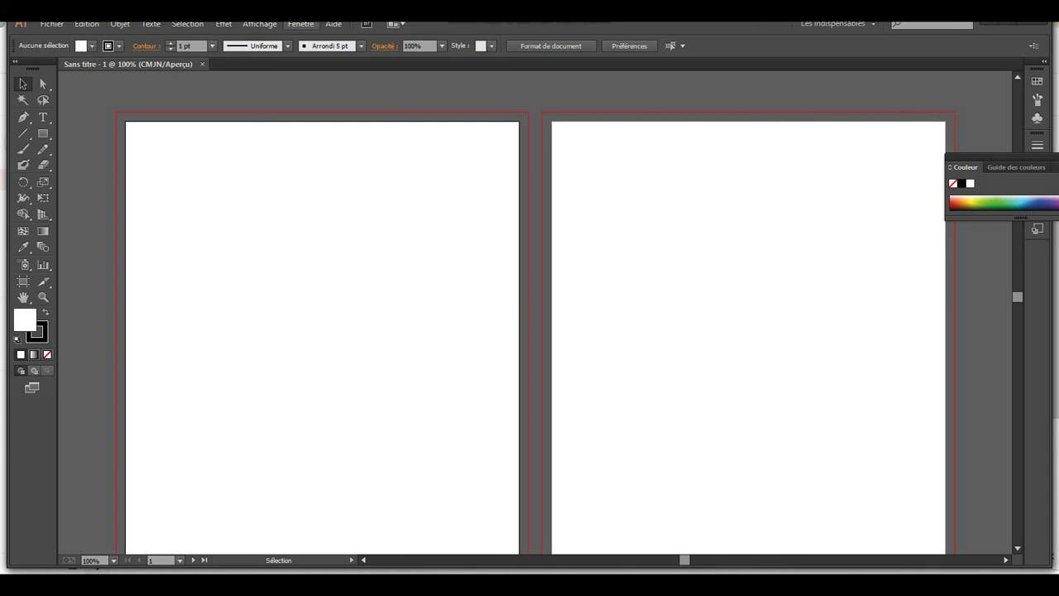
# Step: Display the list of artboards (Plans de travail) and position it over the second artboard
pyautogui.click(301, 24)
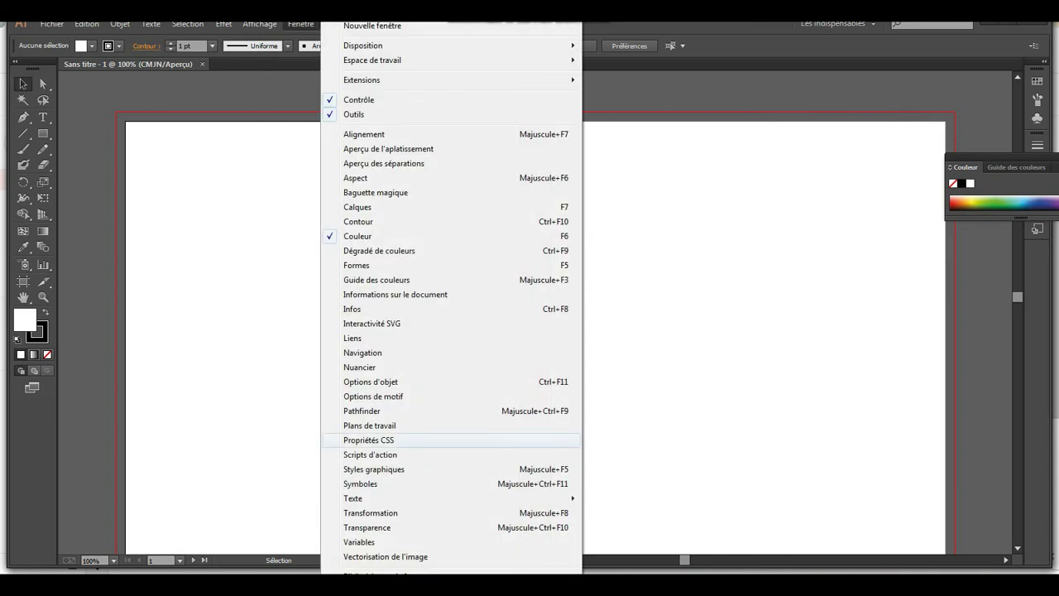
pyautogui.click(370, 426)
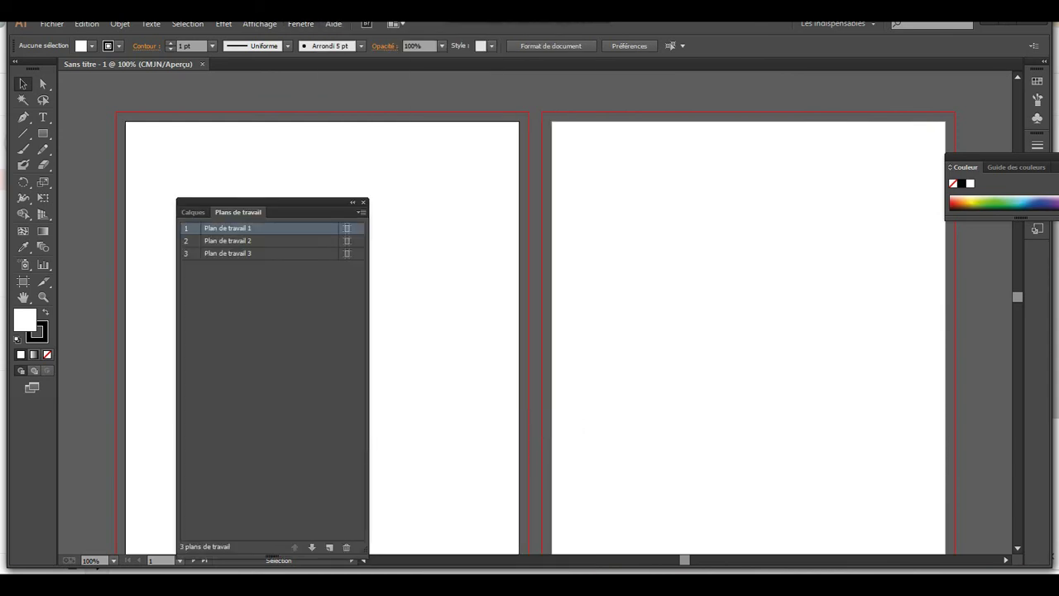
pyautogui.moveTo(273, 202); pyautogui.dragTo(669, 155)
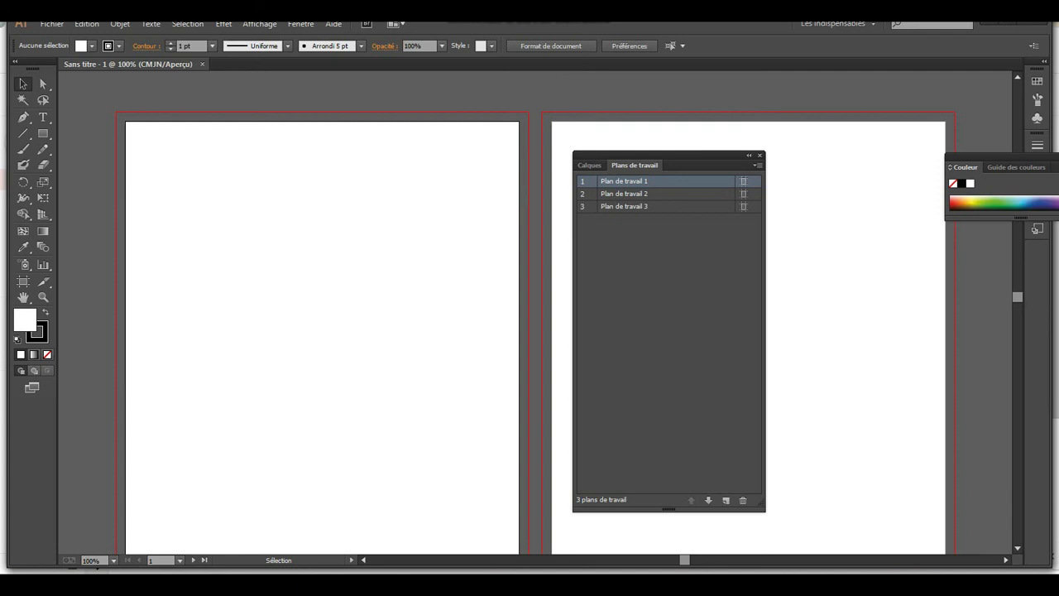
pyautogui.click(760, 155)
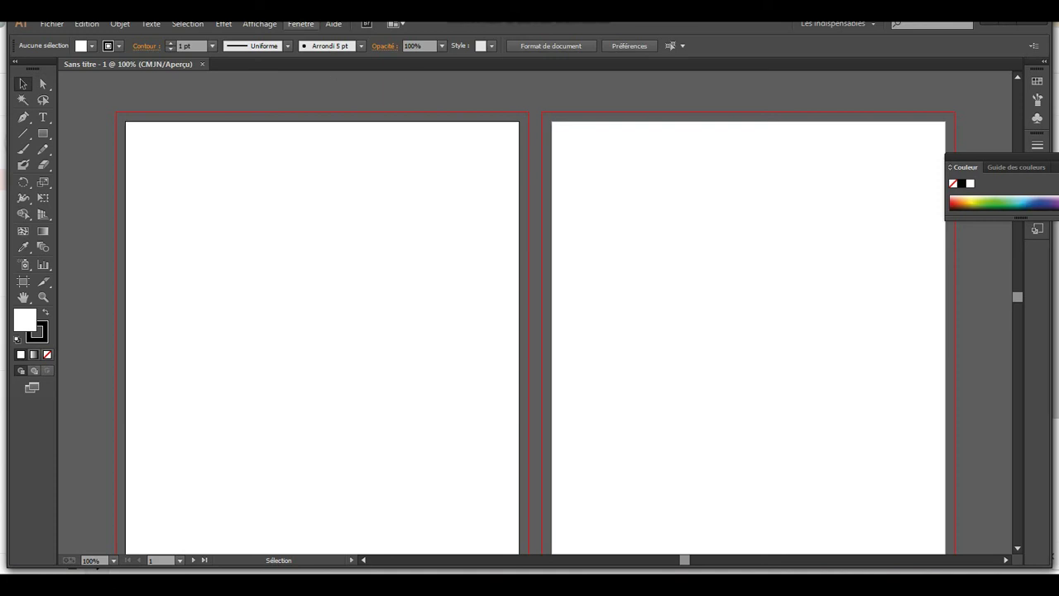
pyautogui.click(301, 23)
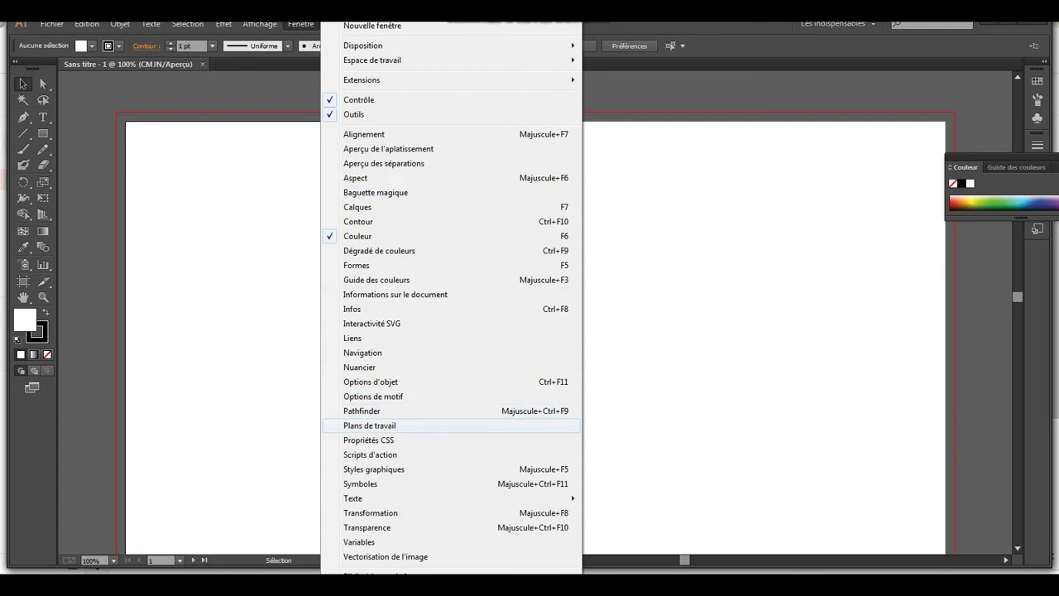
pyautogui.click(370, 425)
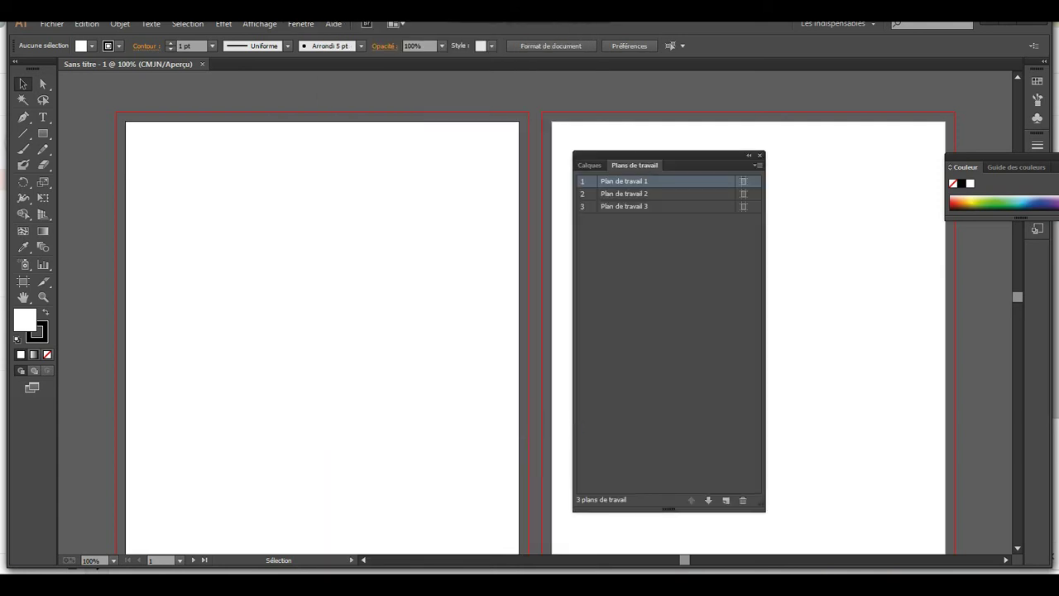
# Step: Review the options of Plan de travail 1 without changing them, and leave artboard editing
pyautogui.click(743, 180)
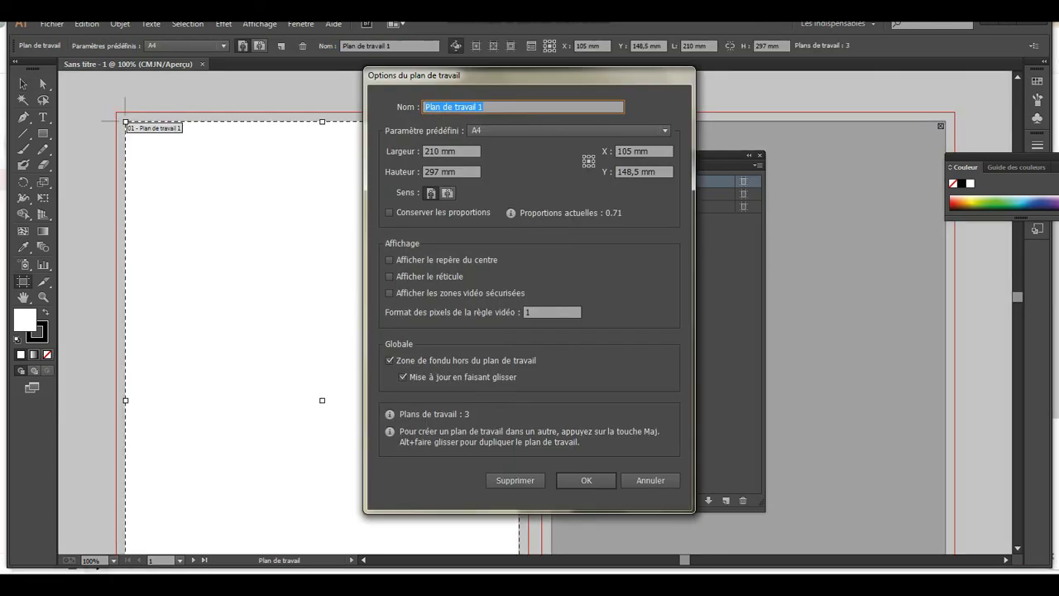
pyautogui.moveTo(446, 76); pyautogui.dragTo(645, 100)
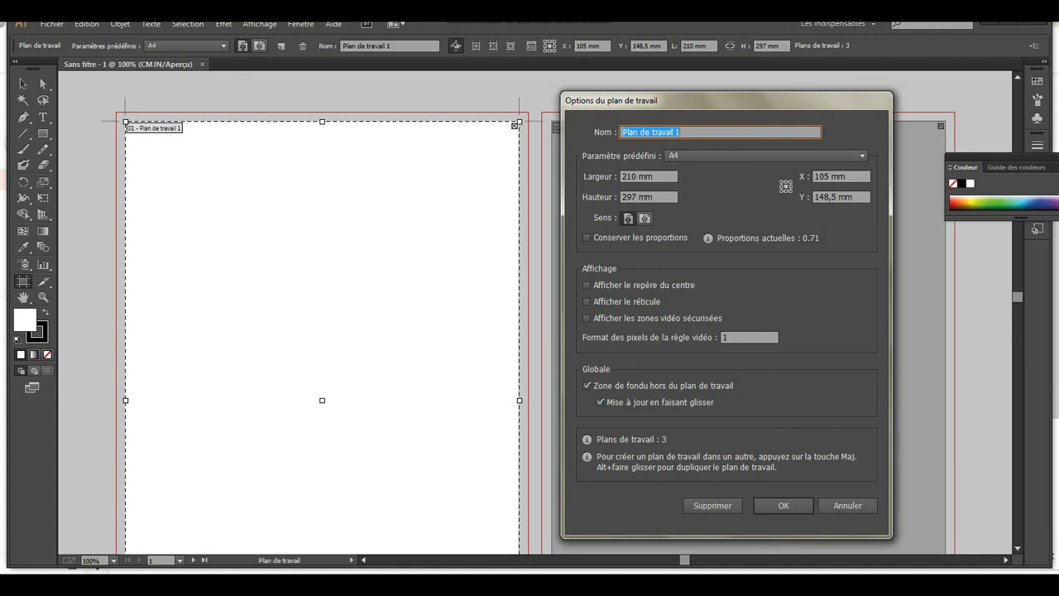
pyautogui.click(783, 505)
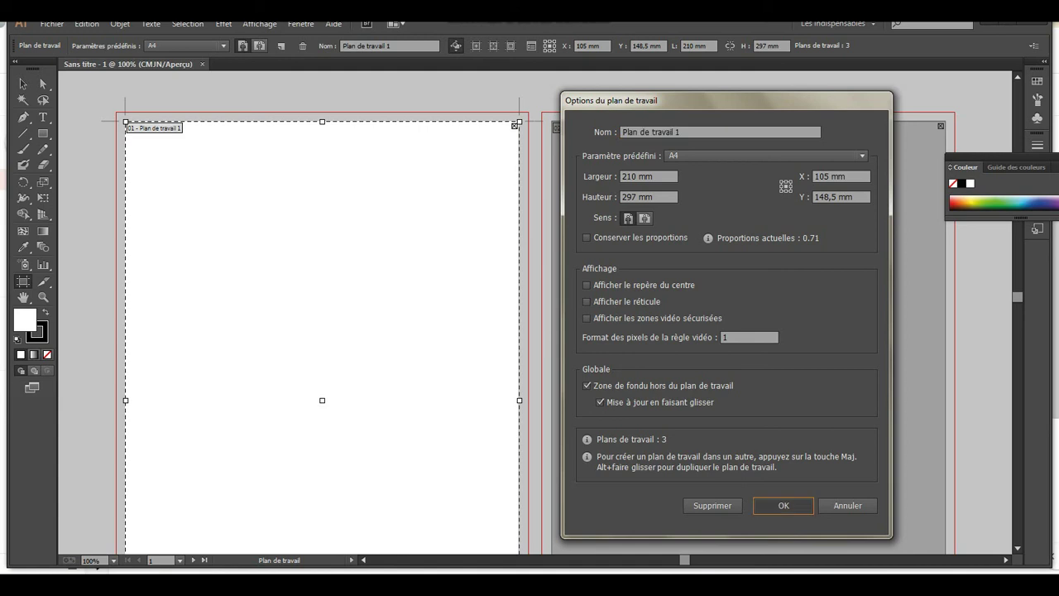
pyautogui.press('Escape')
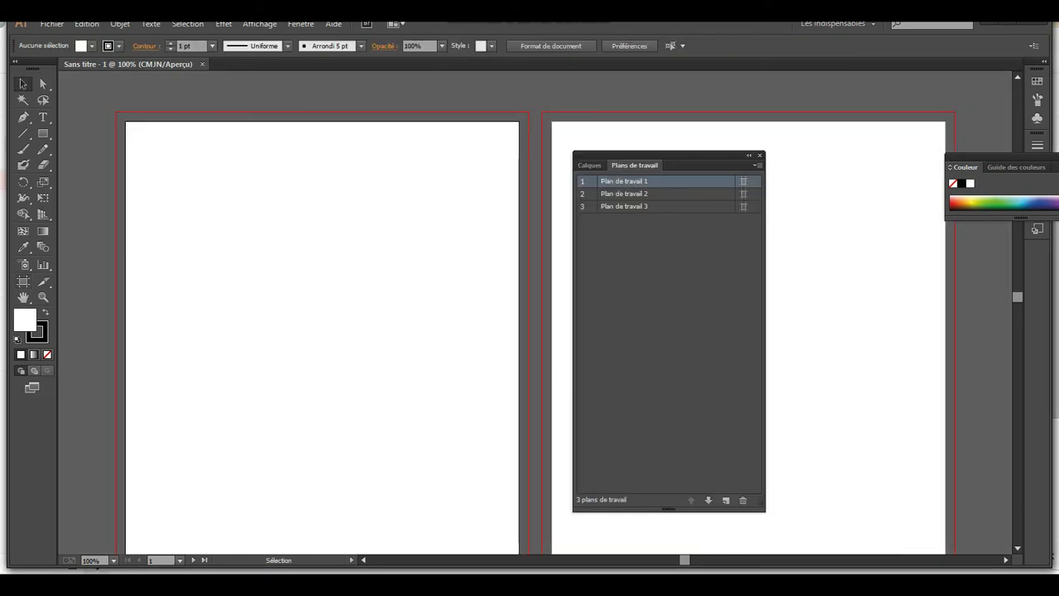